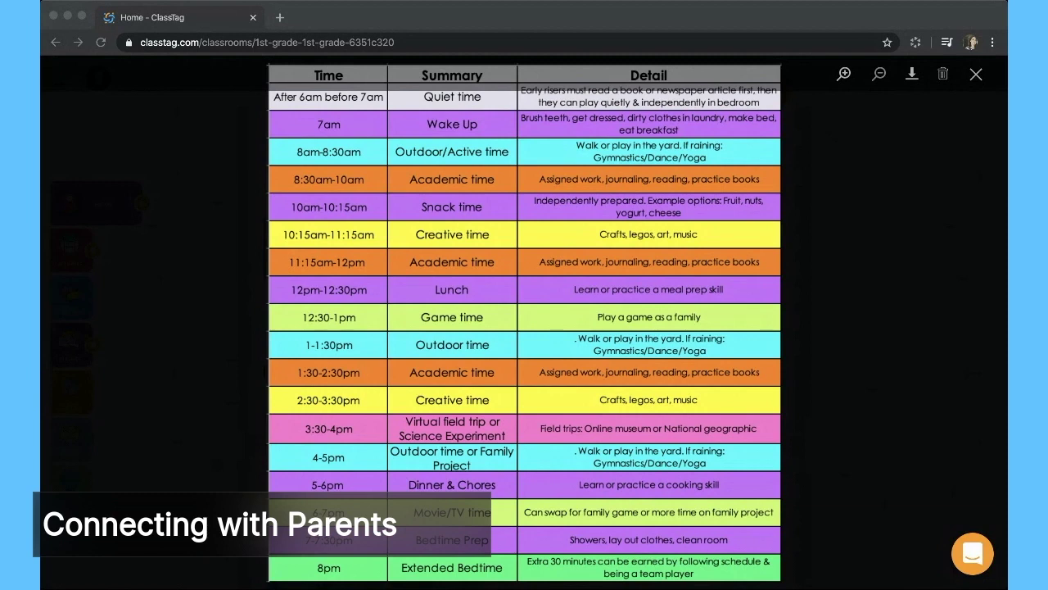
Close the enlarged daily schedule image and collapse the pinned classroom schedule announcement
click(95, 111)
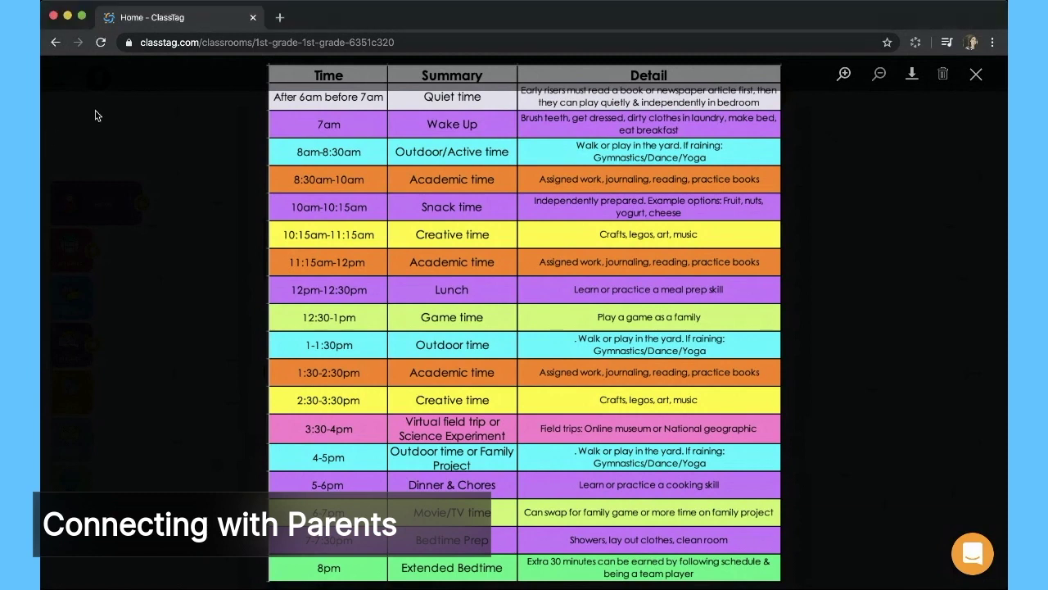
click(976, 75)
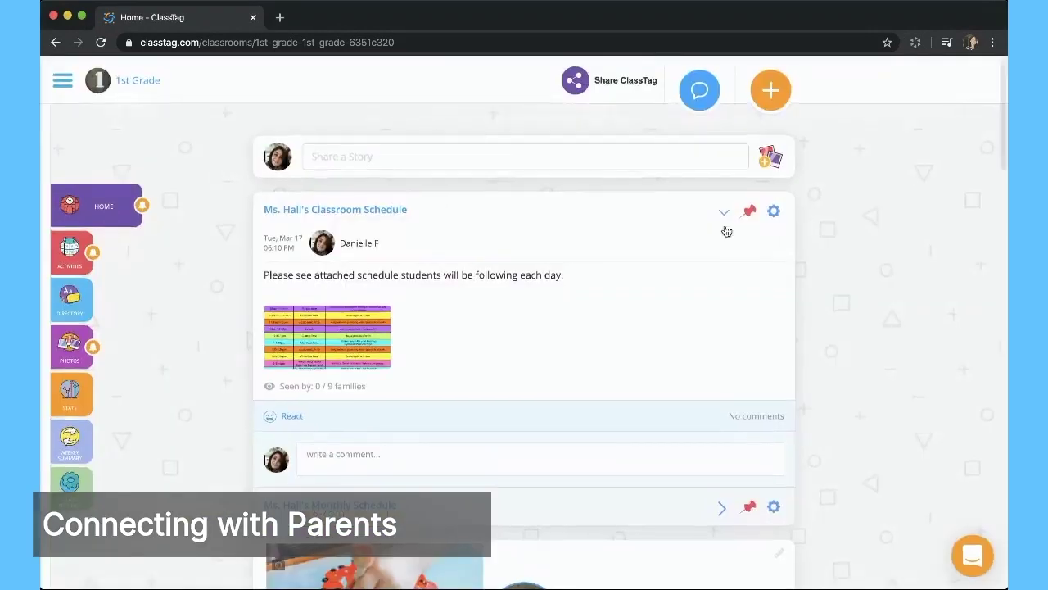
click(722, 211)
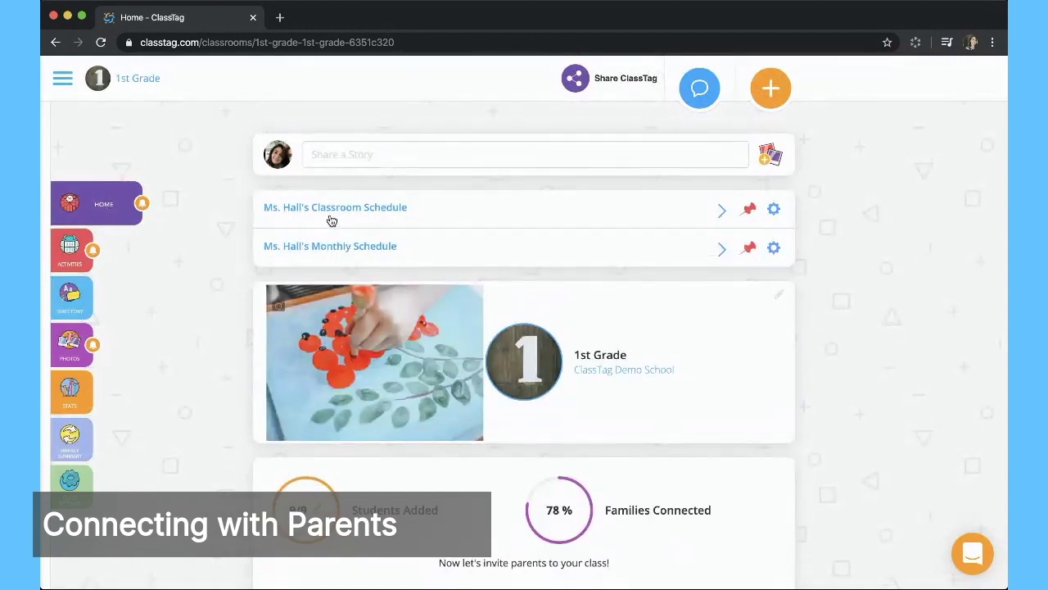
View the pinned monthly schedule announcement, collapse it, and look through the older posts in the class feed
click(300, 250)
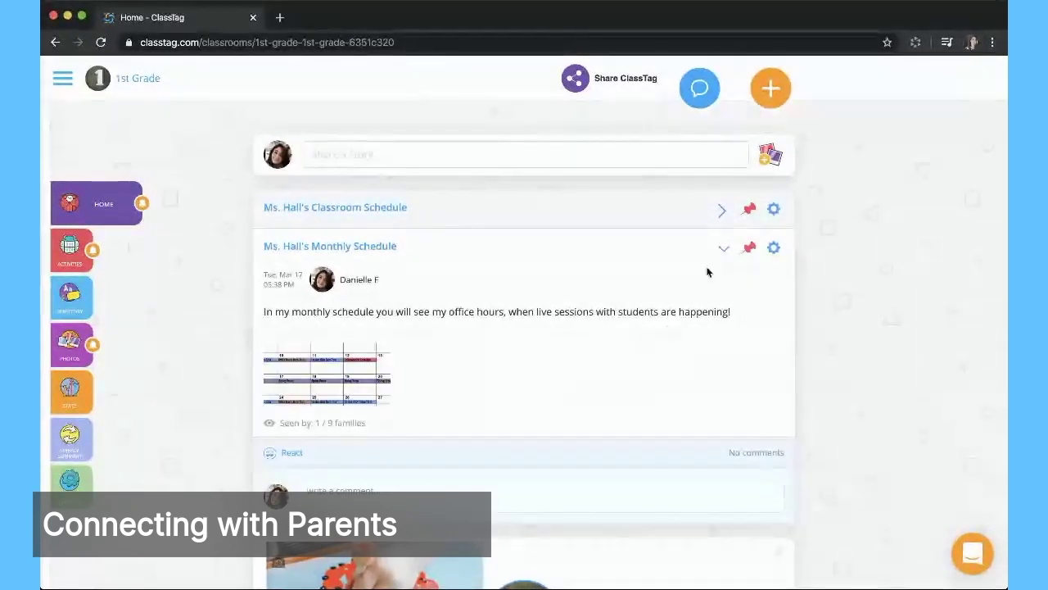
click(723, 247)
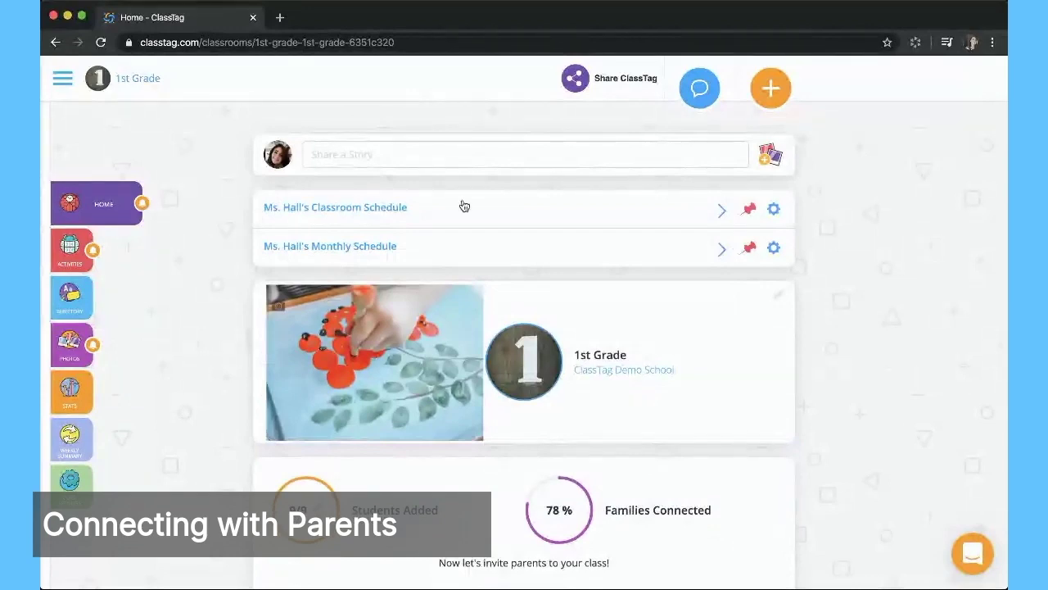
scroll(364, 295, down, 5)
scroll(364, 299, down, 7)
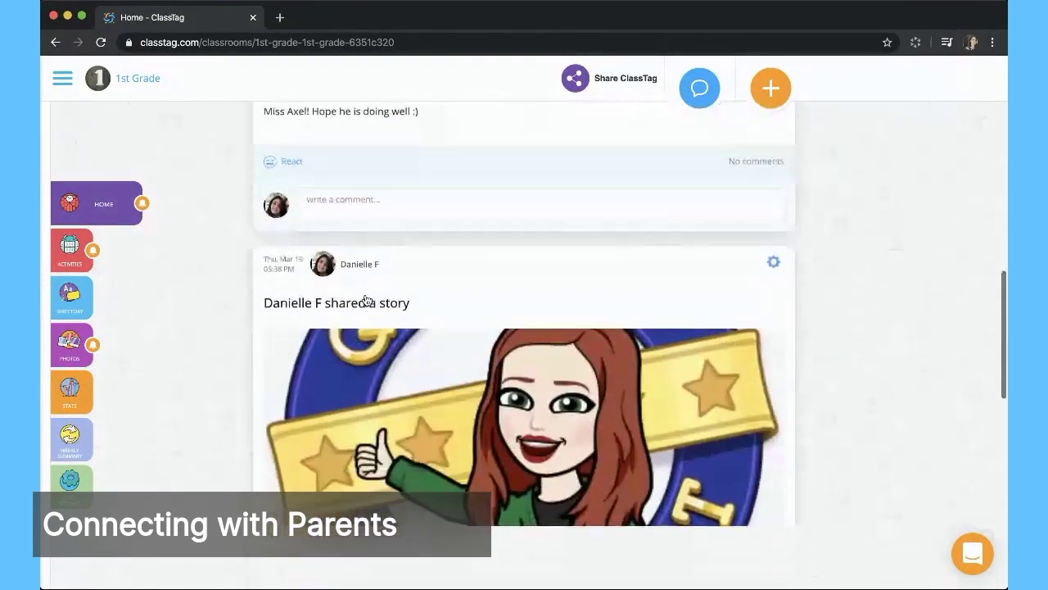
scroll(366, 299, down, 6)
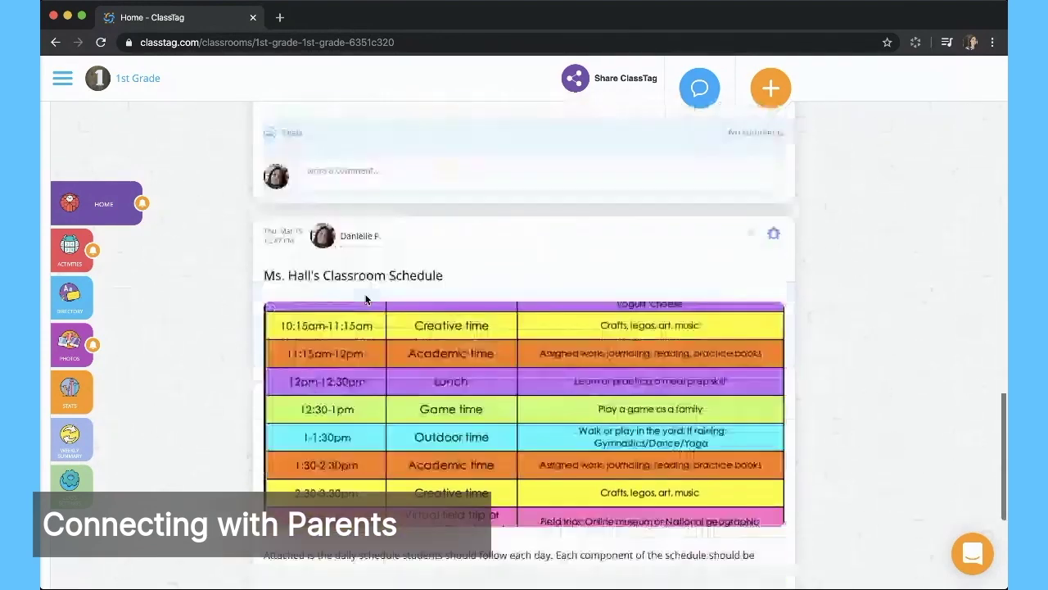
scroll(366, 299, down, 3)
scroll(366, 300, up, 3)
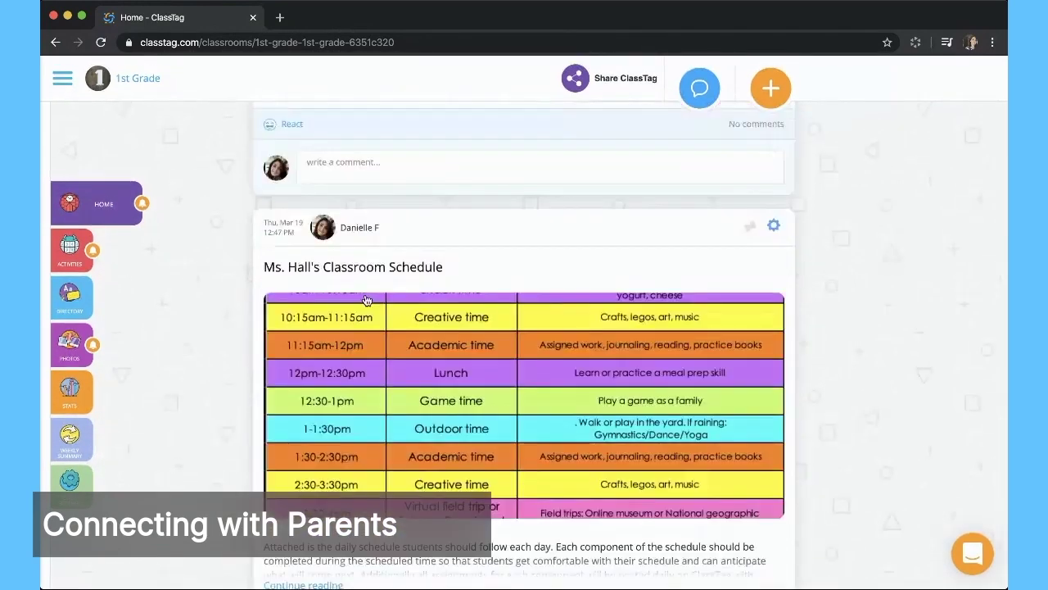
scroll(366, 299, up, 8)
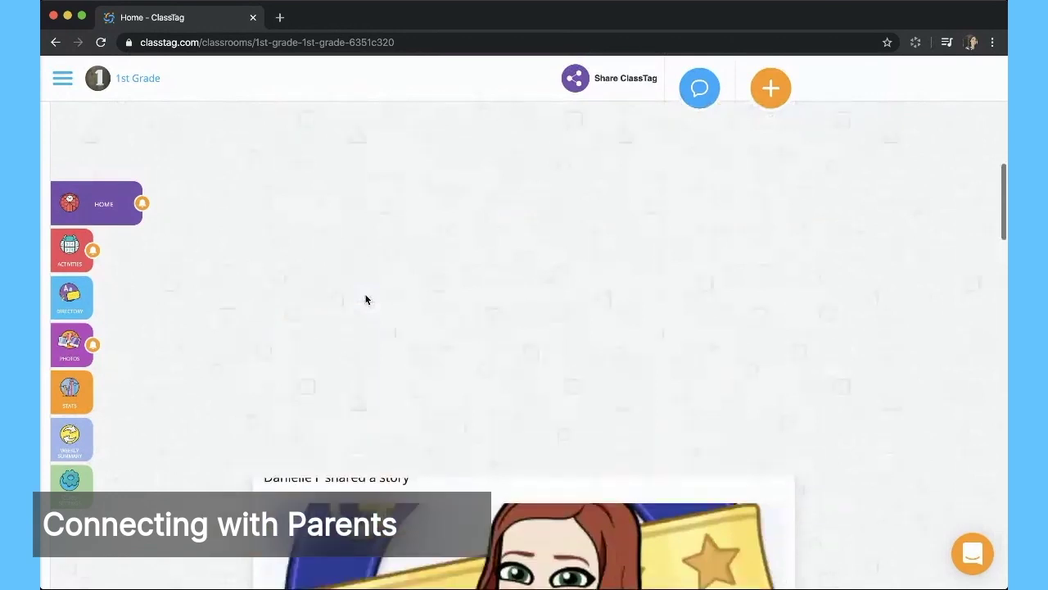
scroll(366, 299, up, 10)
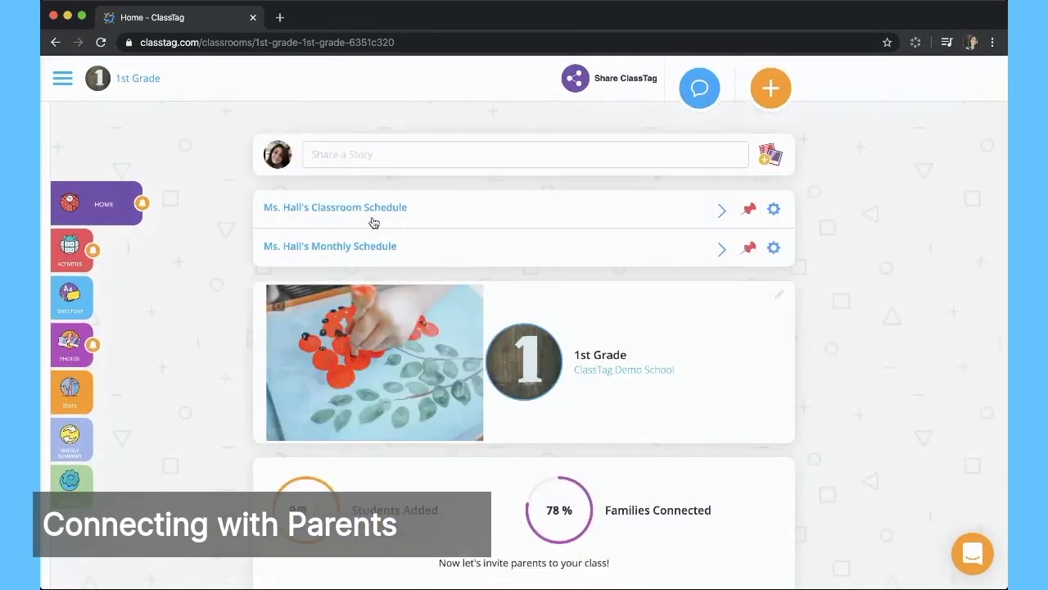
Unpin the classroom schedule and the monthly schedule announcements from the class home page
click(750, 211)
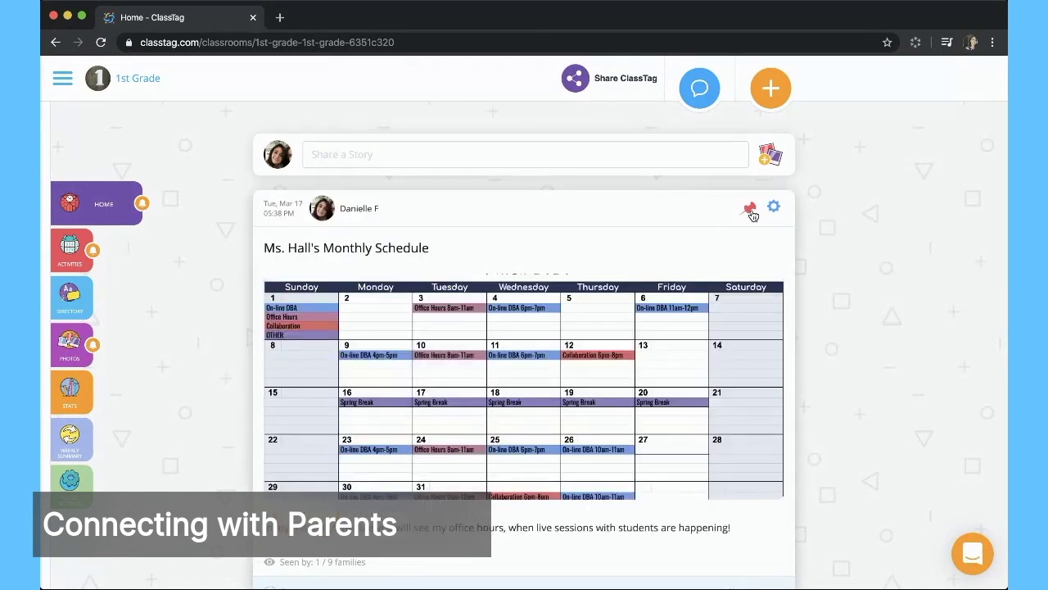
click(751, 210)
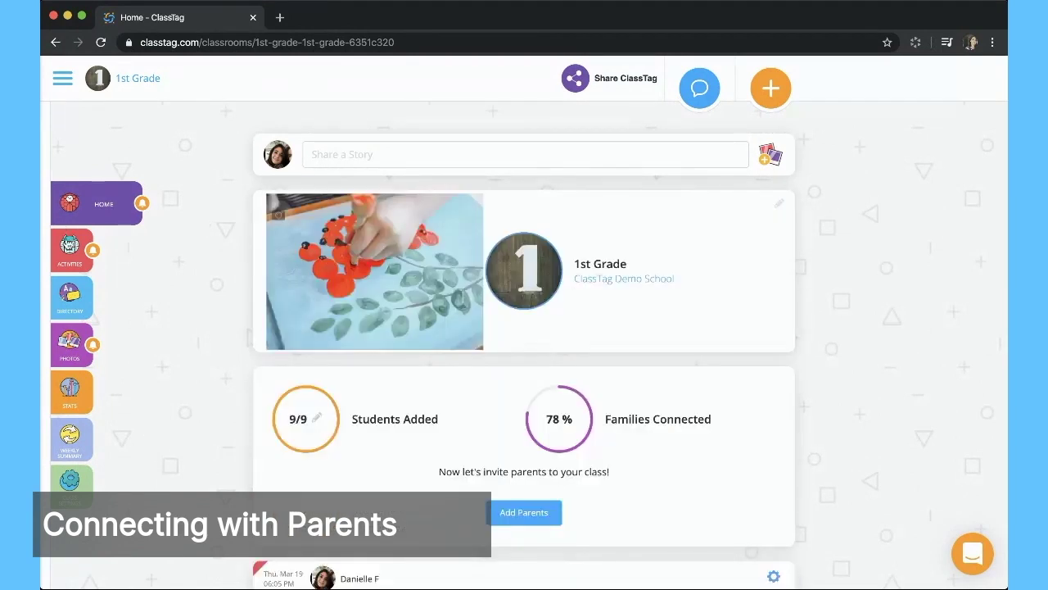
Open My Activities for the class and examine the requests under the "What is your favorite animal?" event
click(69, 251)
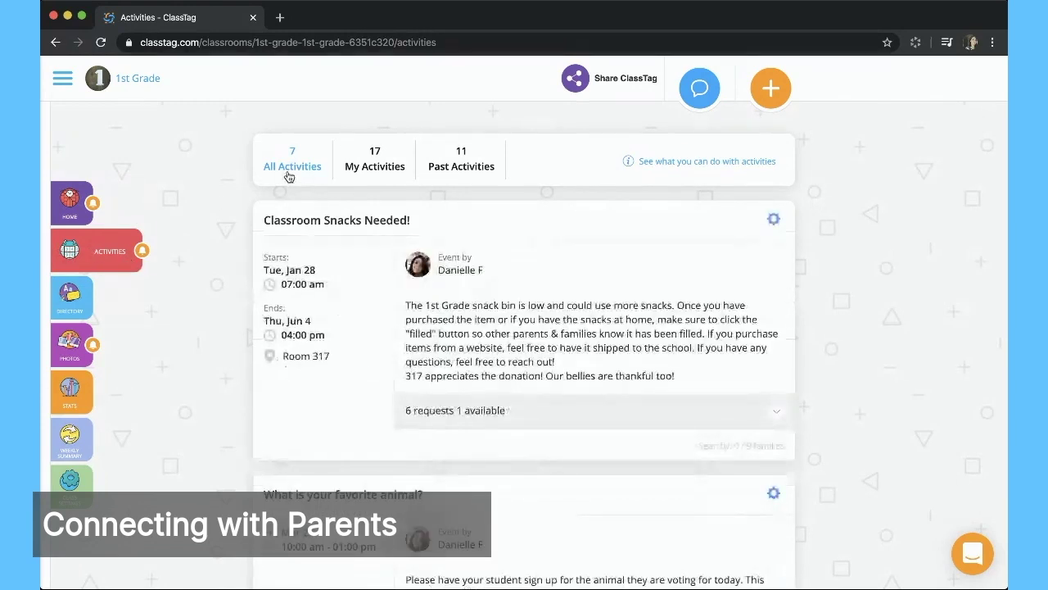
click(377, 170)
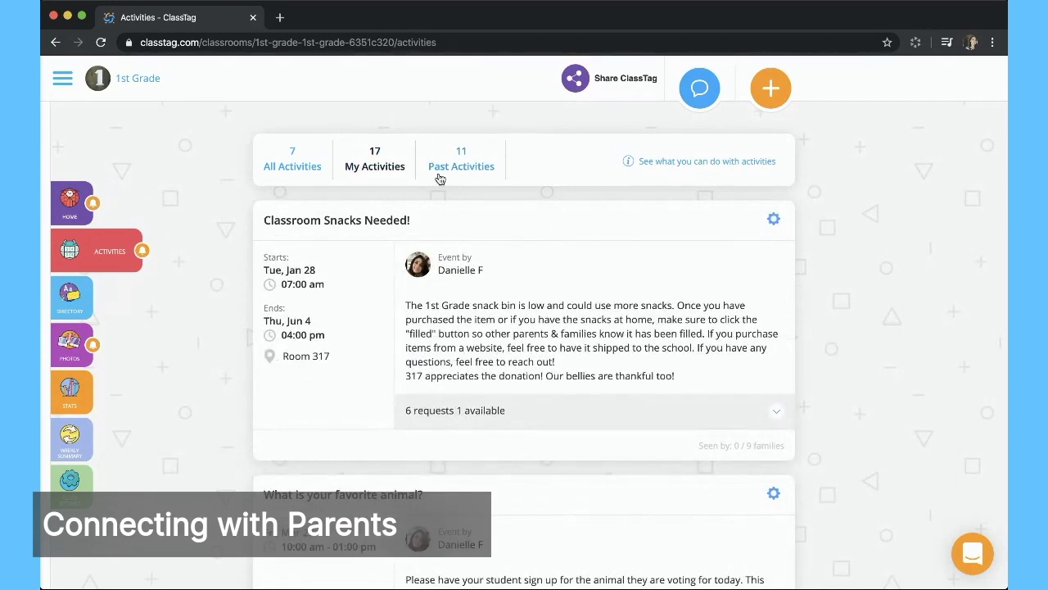
scroll(281, 251, down, 5)
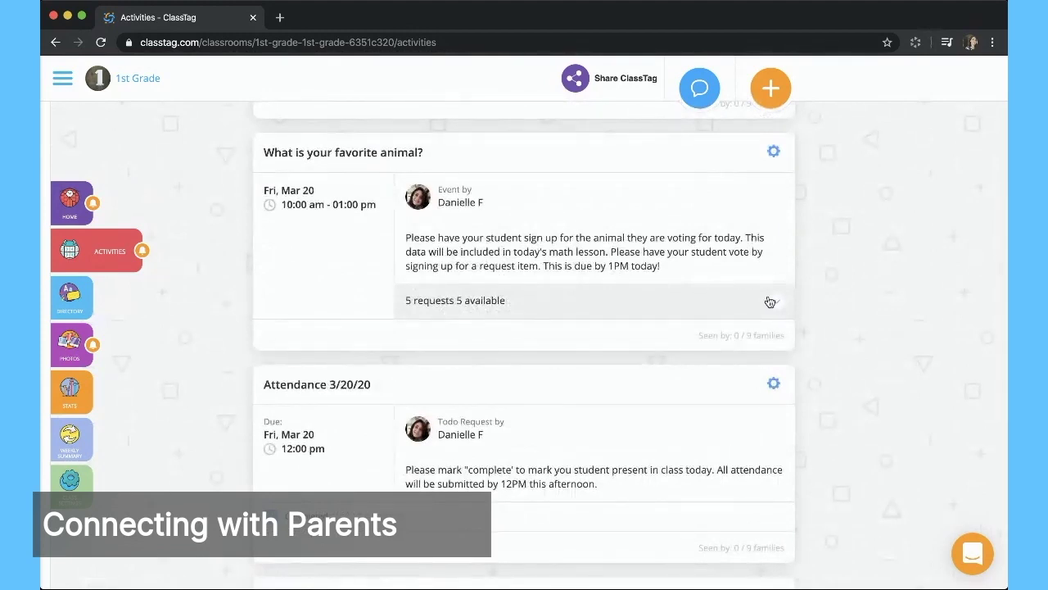
click(776, 302)
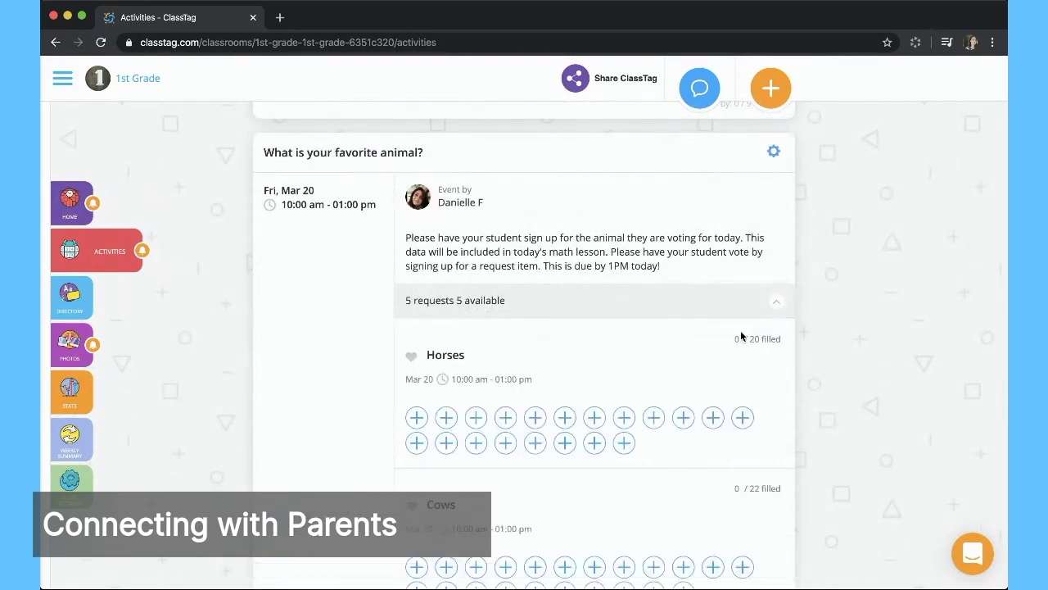
scroll(273, 354, down, 1)
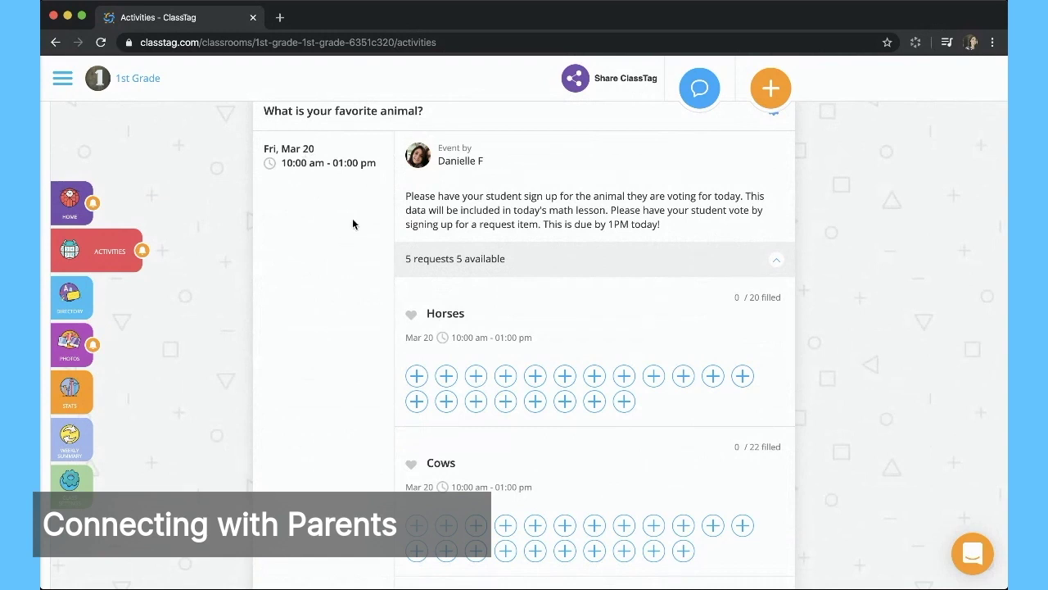
scroll(373, 224, down, 3)
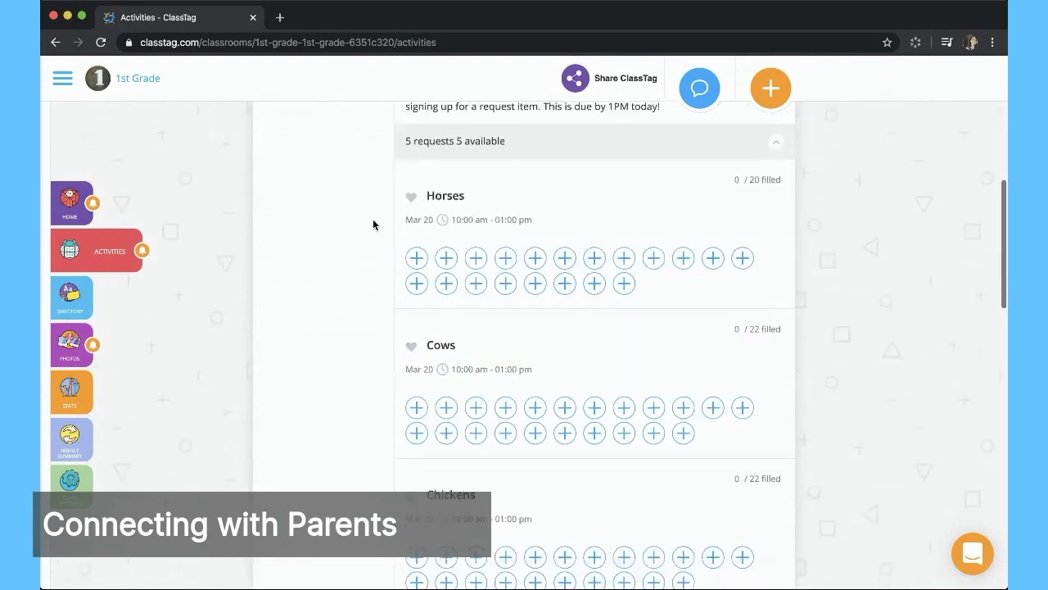
scroll(372, 224, down, 1)
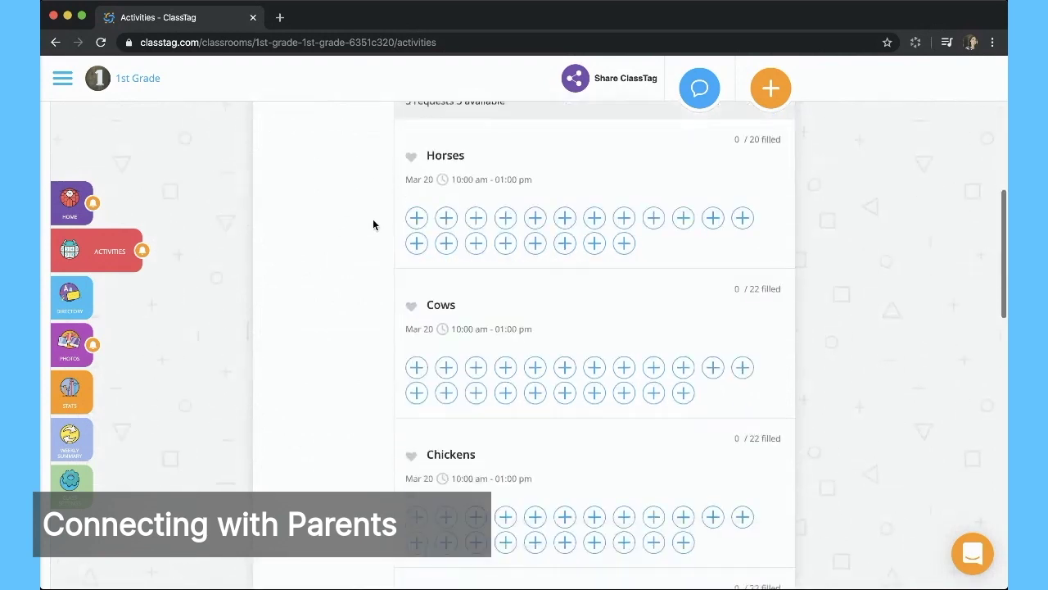
Check who can be assigned to the Horses request, closing the sign-up list without assigning anyone
click(418, 217)
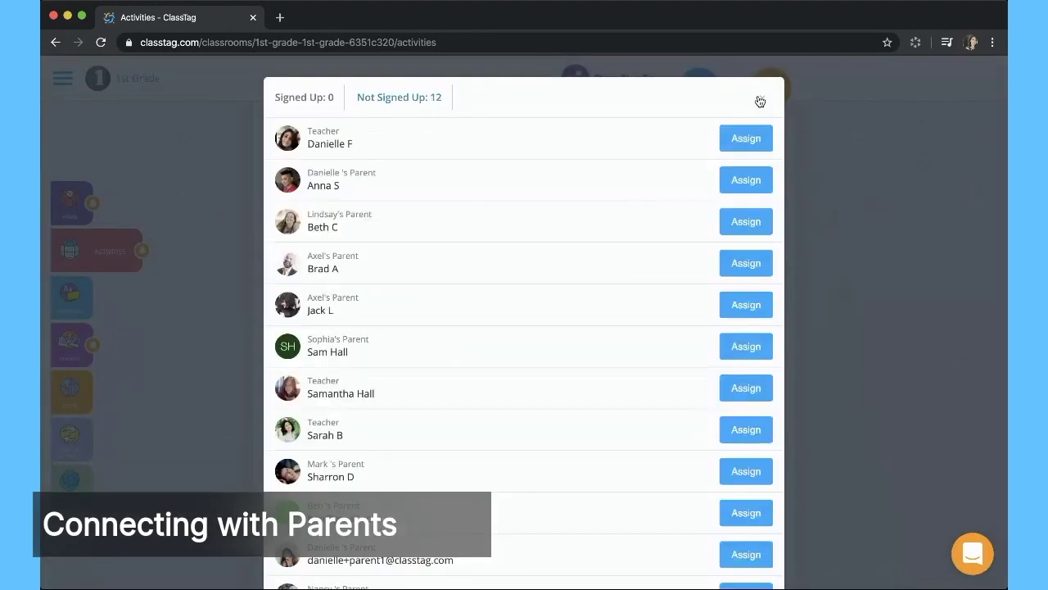
click(758, 99)
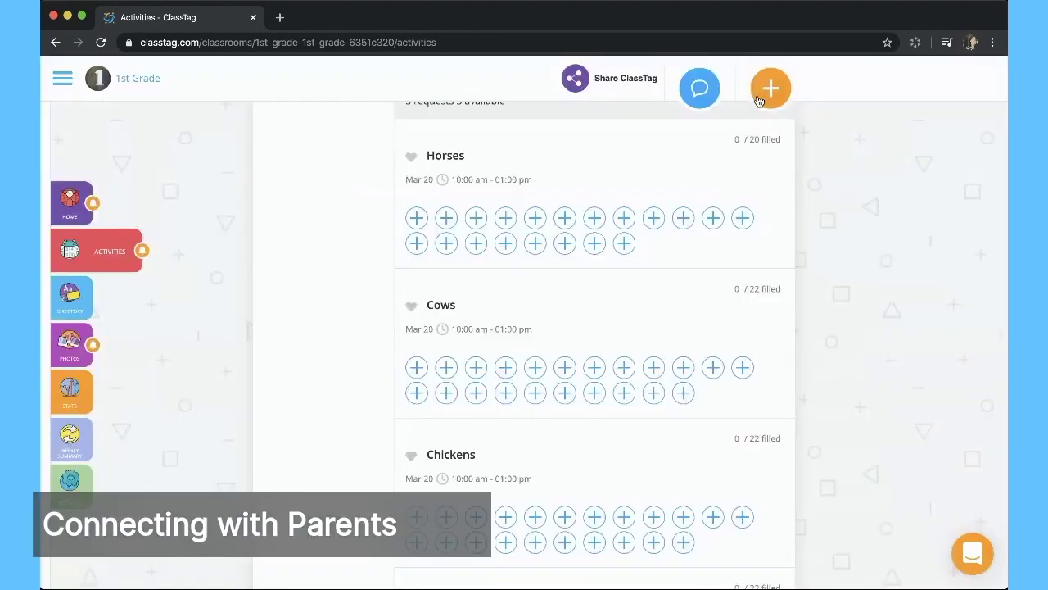
click(416, 219)
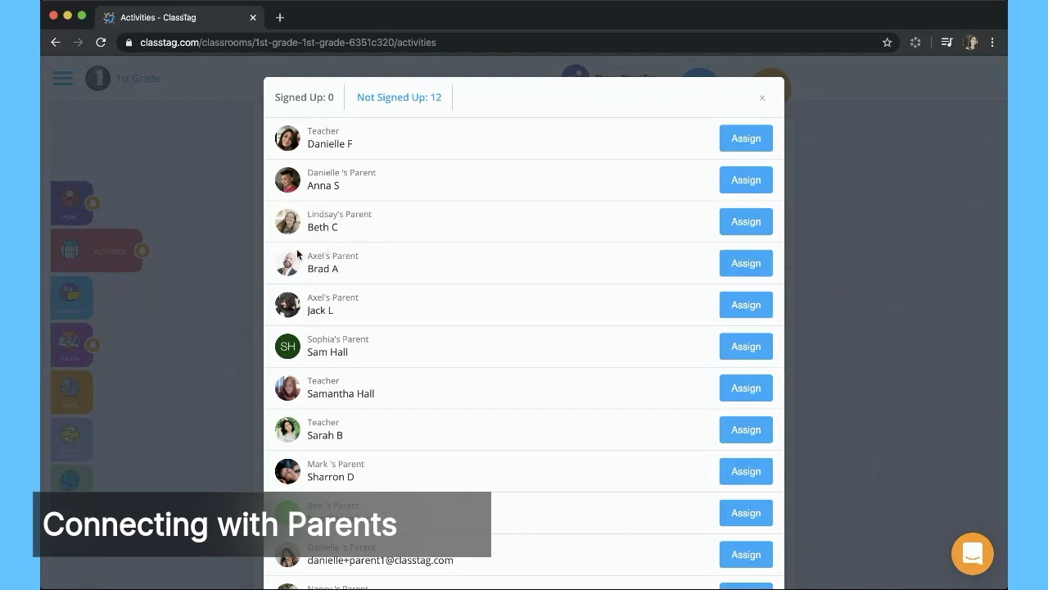
click(764, 103)
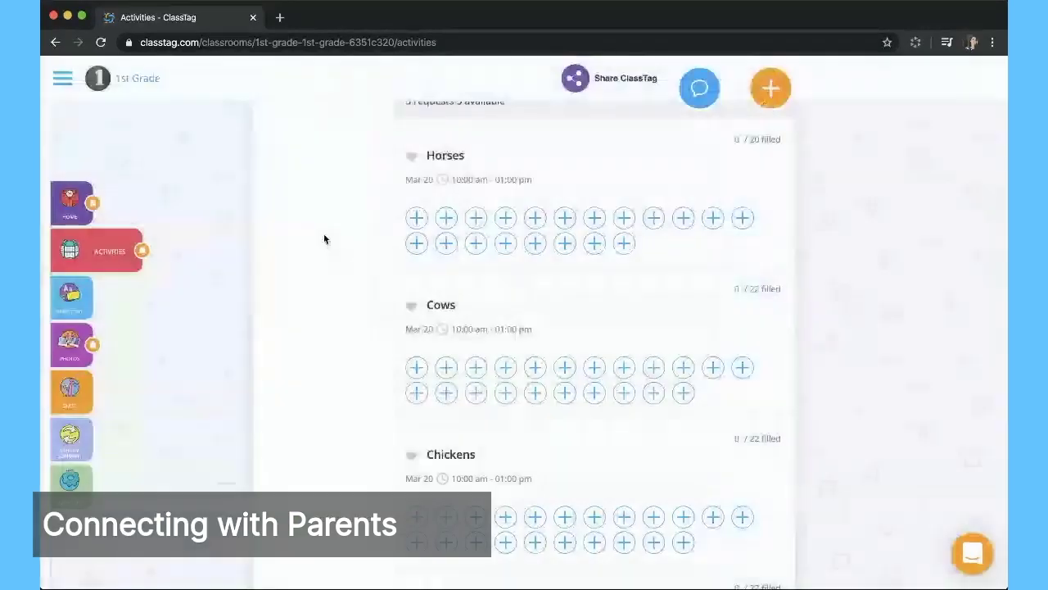
Return from the activities to the 1st Grade class home page
scroll(324, 237, up, 3)
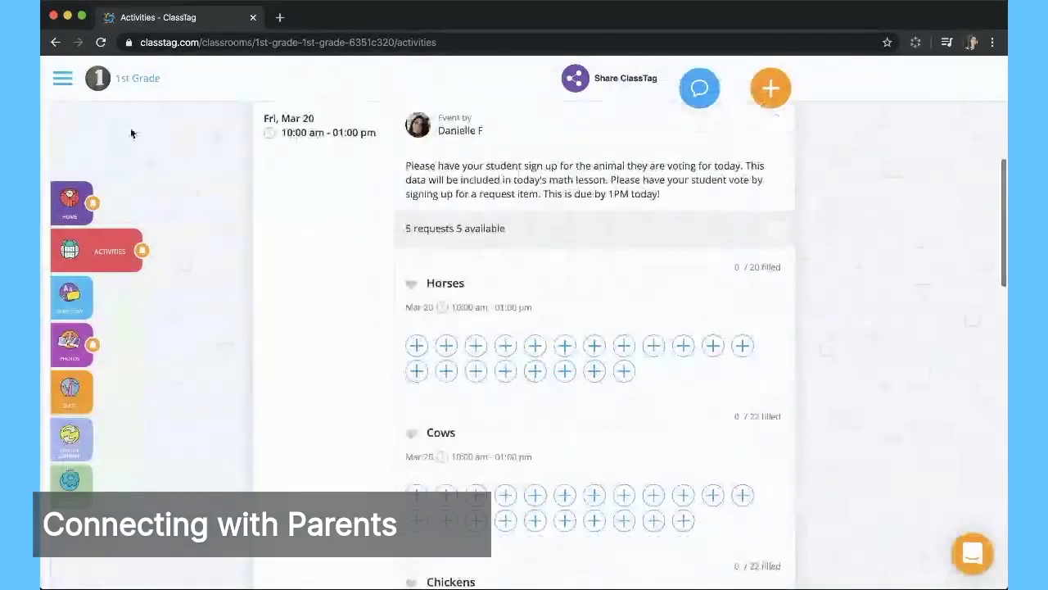
click(65, 79)
click(244, 176)
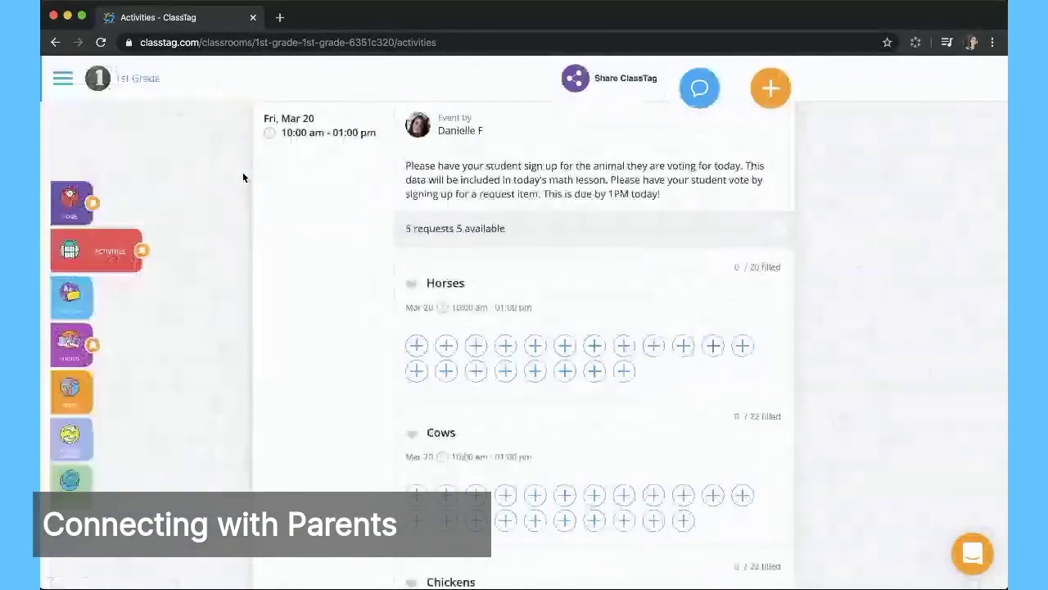
click(82, 214)
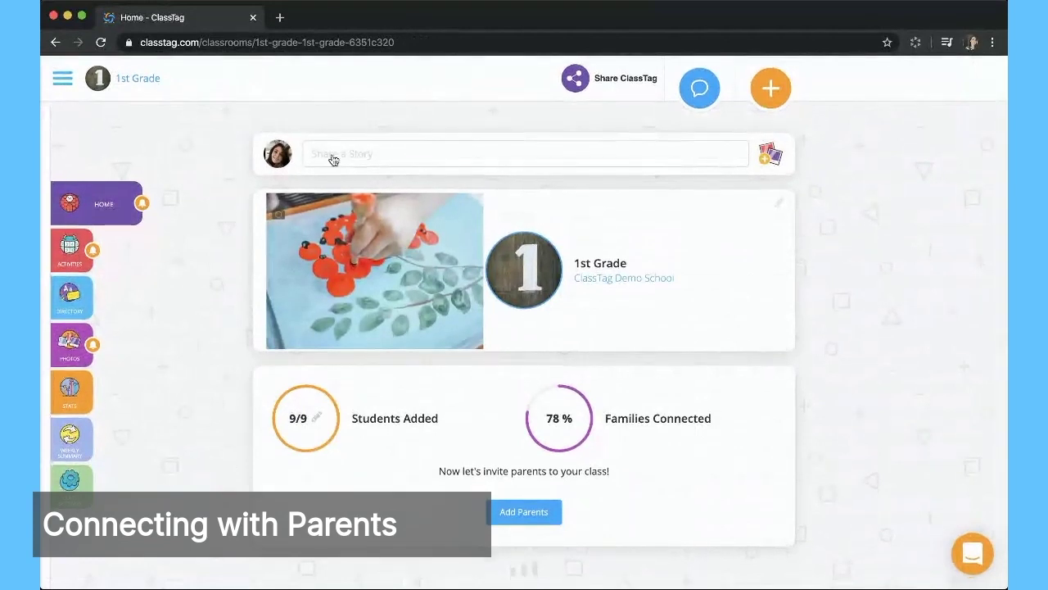
Start a new story with the message "Read aloud time! Check out the book of the day below :)"
click(356, 154)
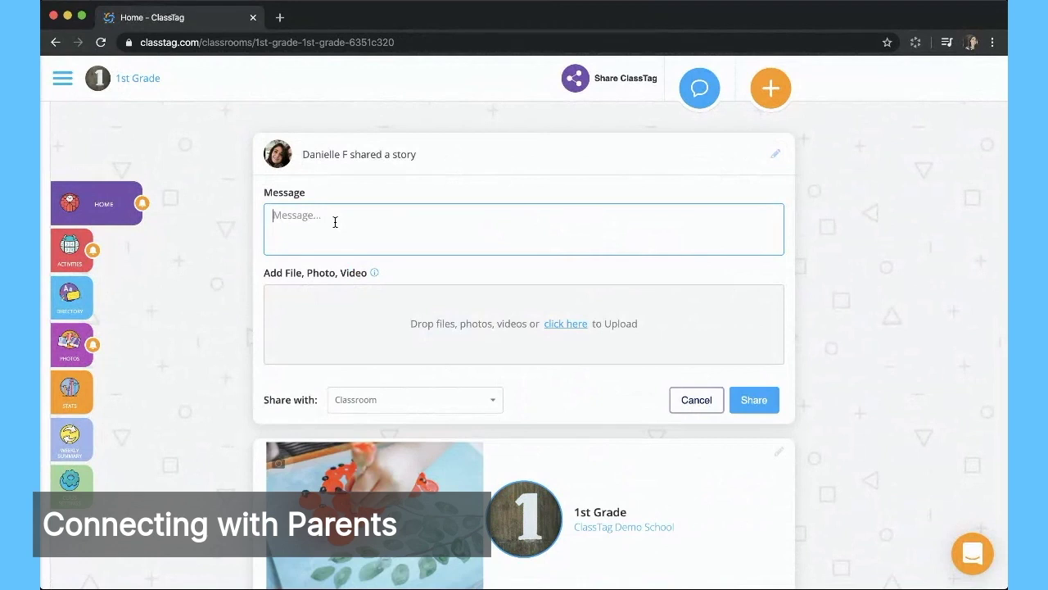
text(Reach)
text(Aloud)
text( Ti)
key(BackSpace)
key(BackSpace)
key(BackSpace)
key(BackSpace)
key(BackSpace)
text(aloud time! C)
text(e! C)
text(heck out)
text( the book)
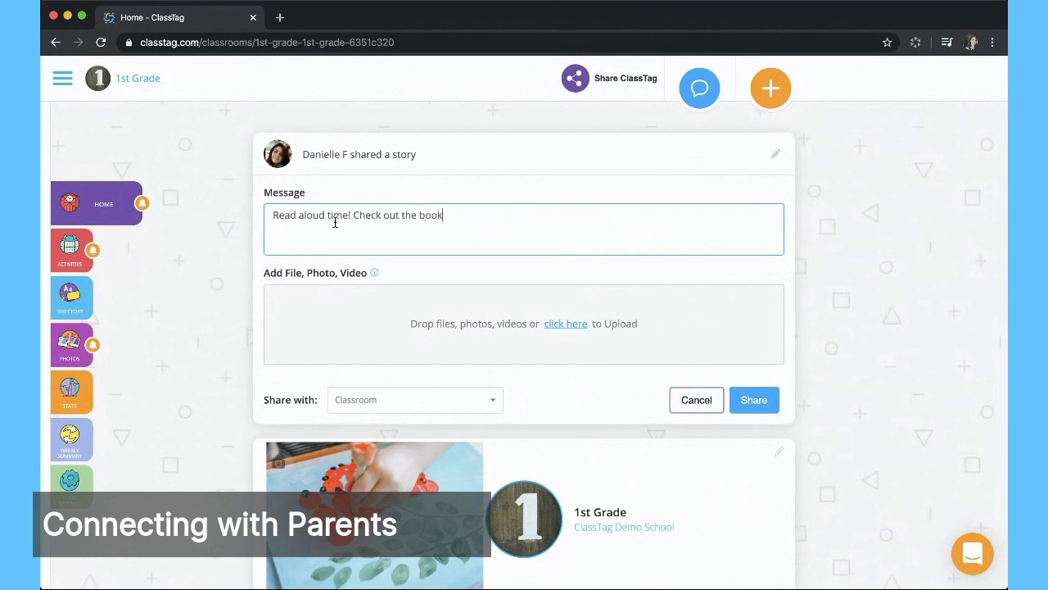
text( of the day below :))
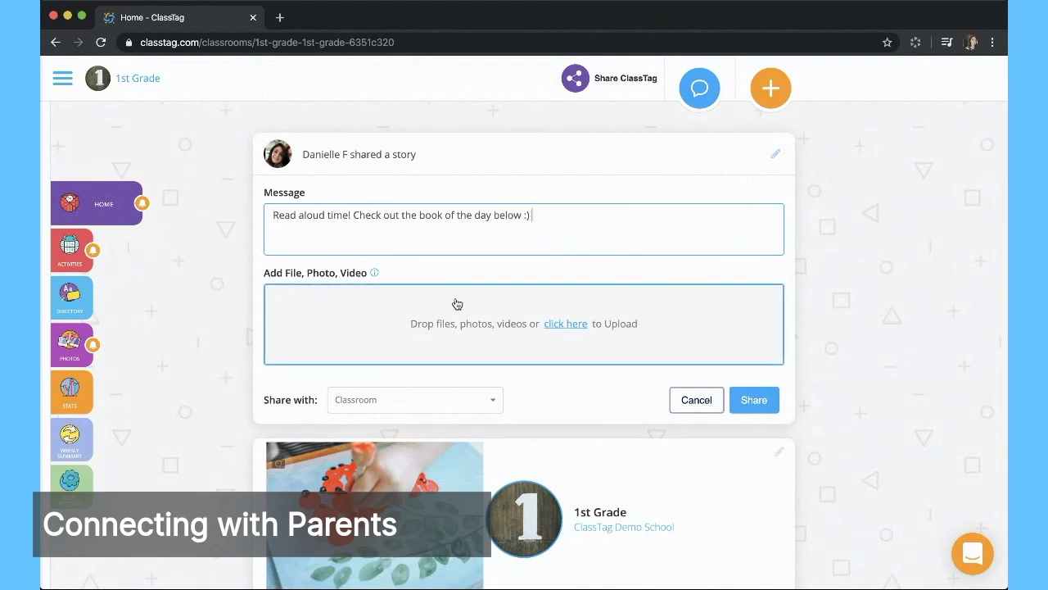
Attach the "Awesome!" cartoon image to the story and share it with the Classroom audience
click(555, 326)
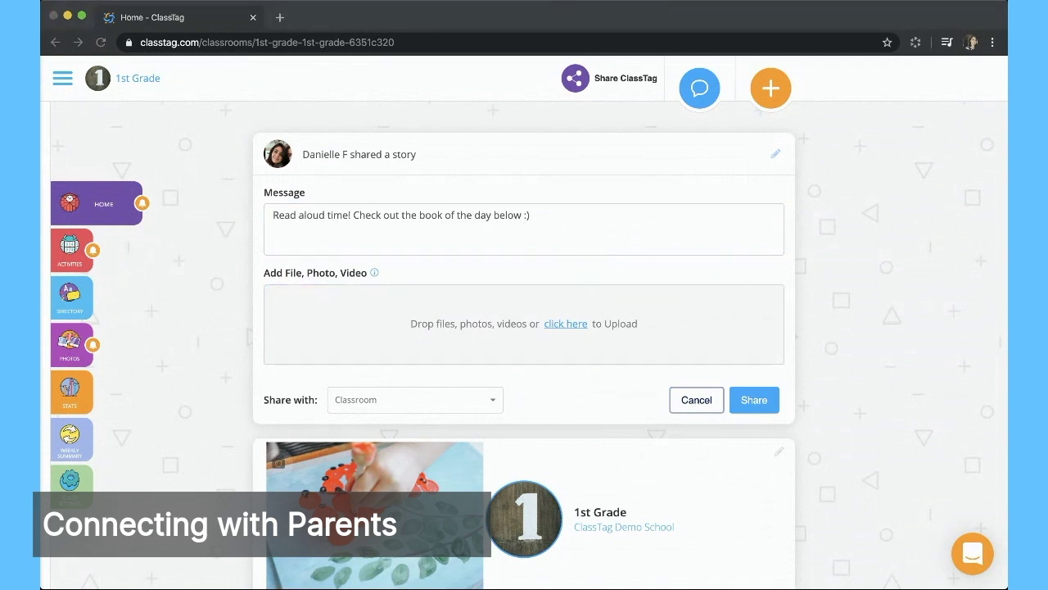
click(758, 354)
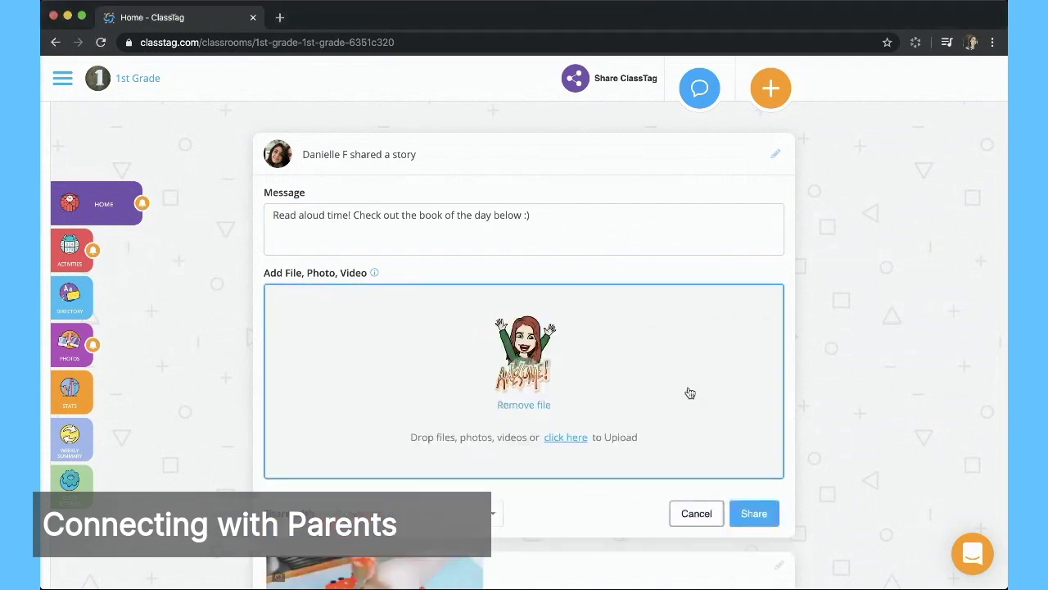
scroll(691, 393, down, 2)
click(762, 398)
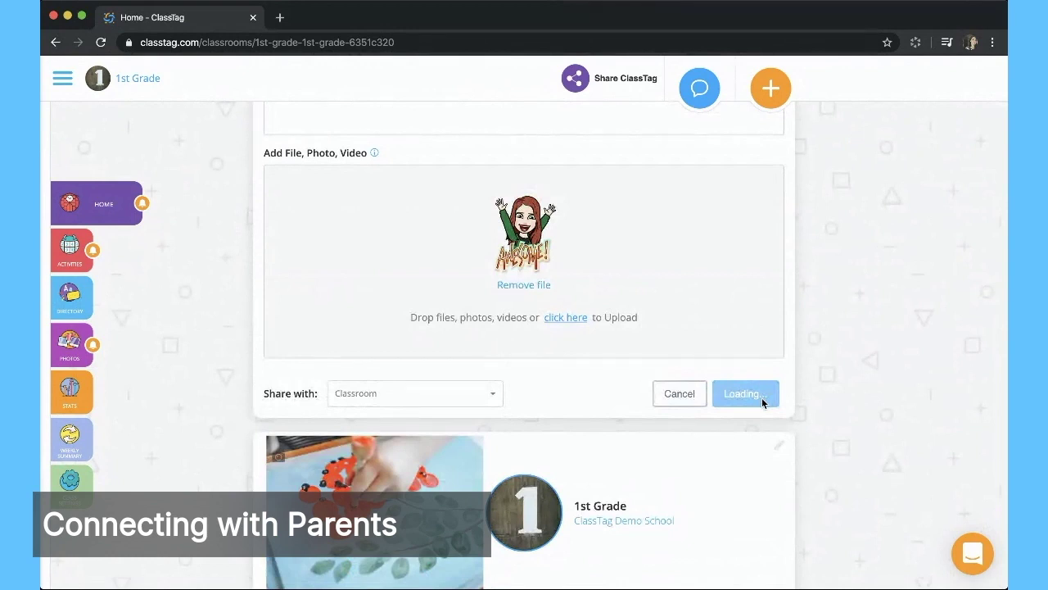
Find the newly shared read-aloud story in the class feed
scroll(573, 195, up, 3)
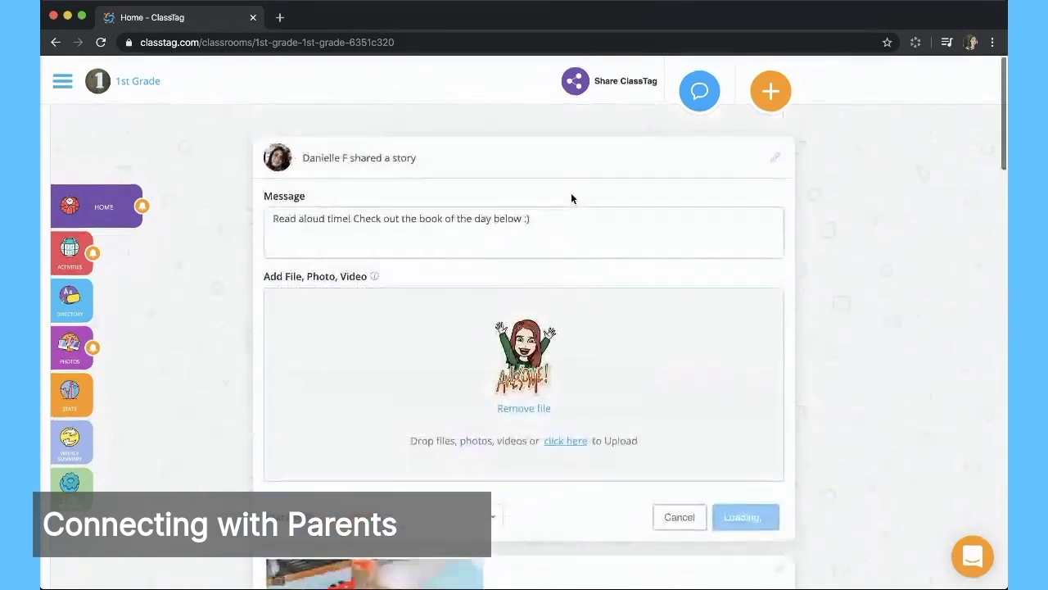
scroll(572, 199, down, 5)
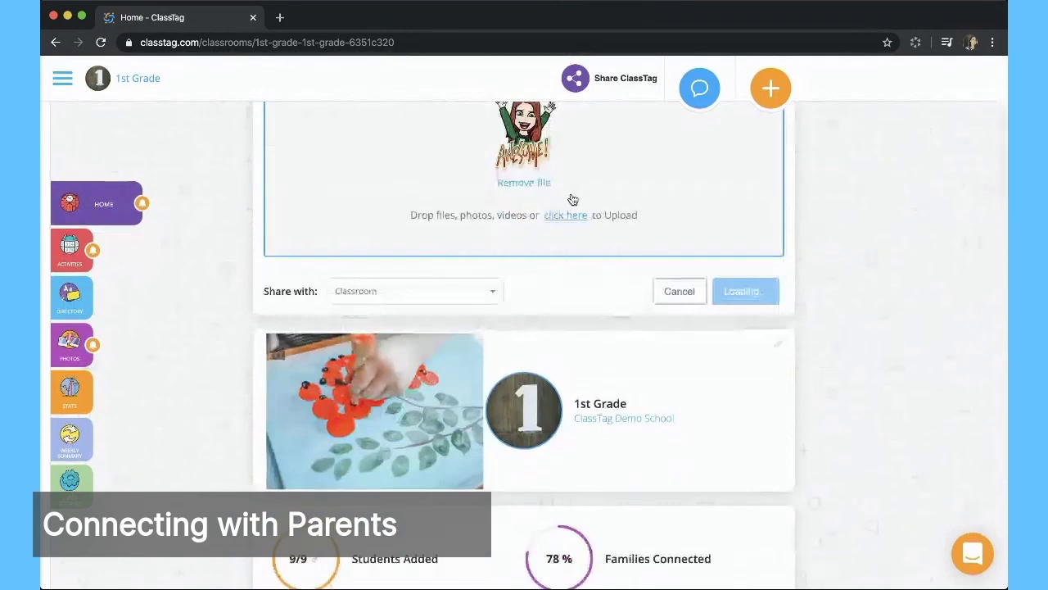
scroll(572, 197, down, 4)
scroll(536, 198, down, 10)
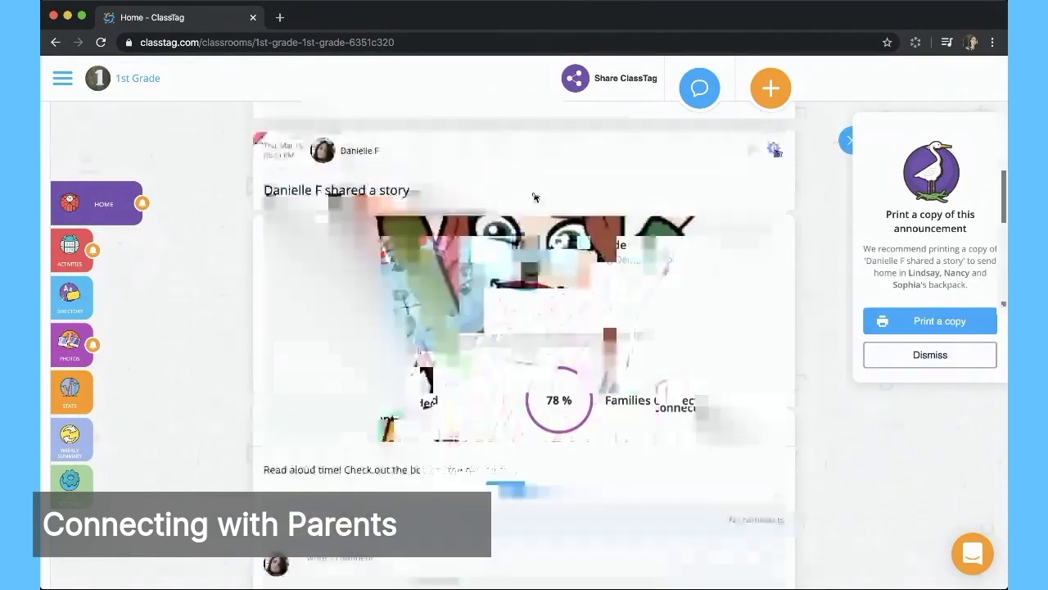
Pin the newly shared read-aloud story so it is shown above the class header image
scroll(535, 198, up, 4)
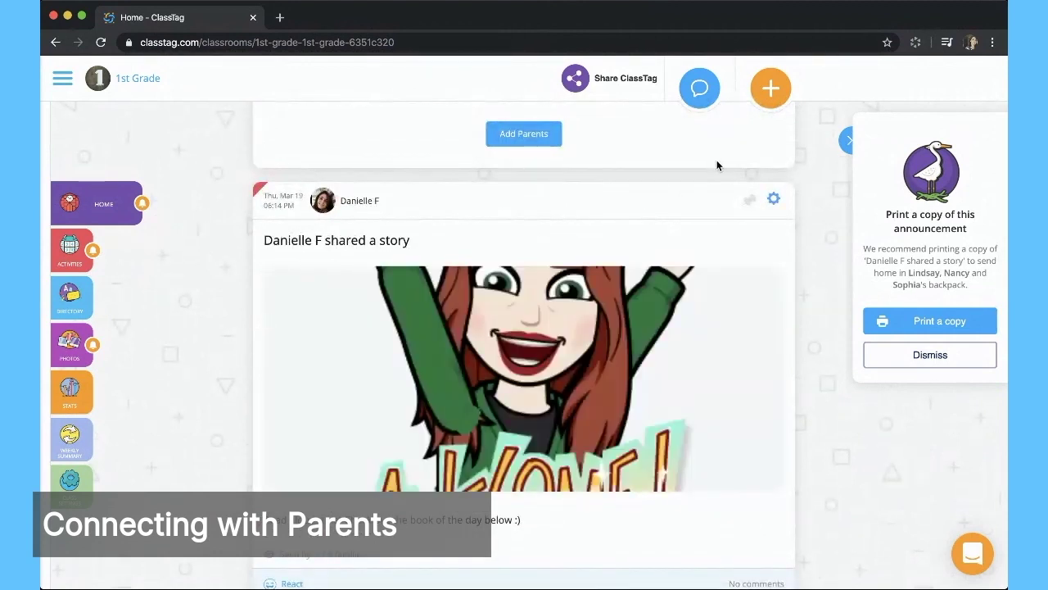
scroll(607, 200, down, 3)
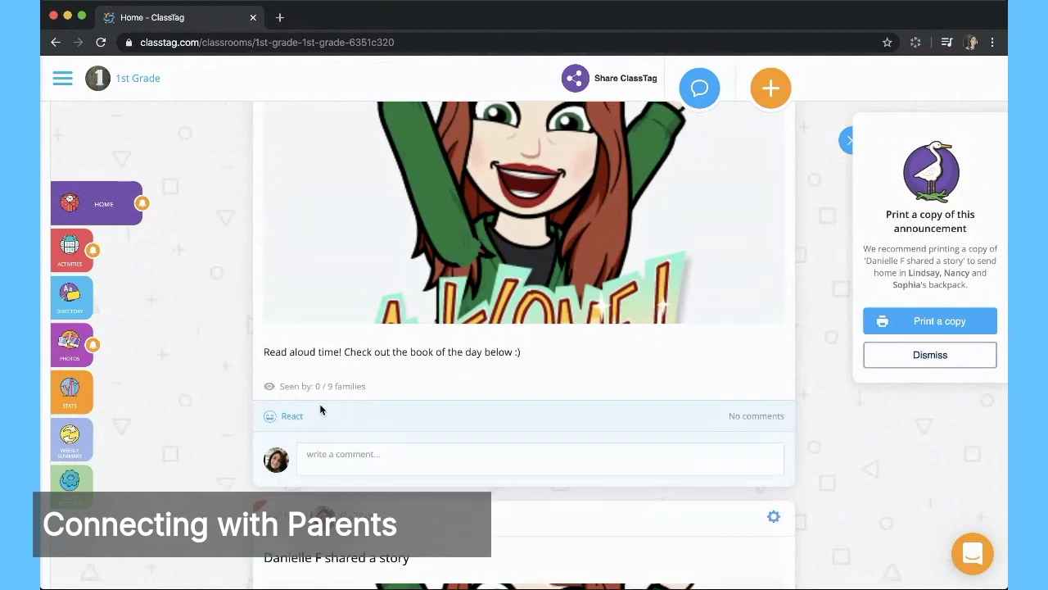
scroll(321, 409, up, 2)
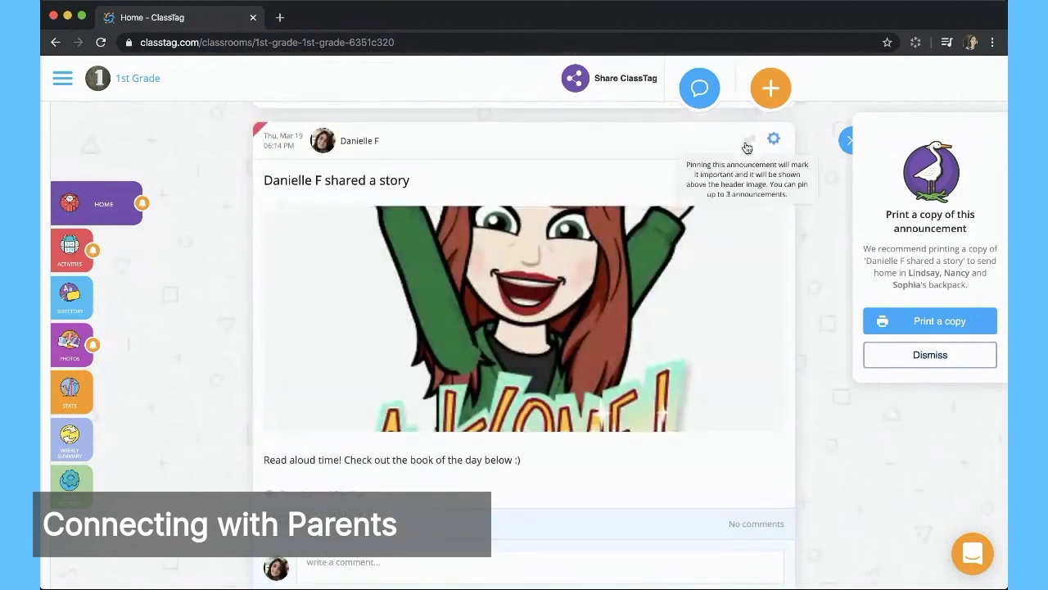
click(747, 146)
scroll(739, 145, up, 10)
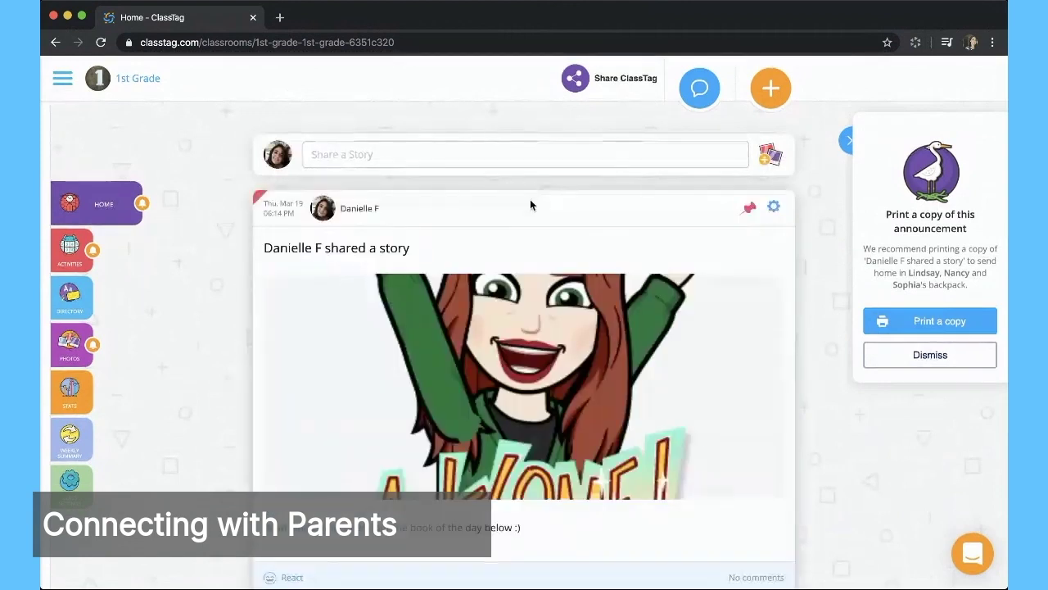
click(750, 210)
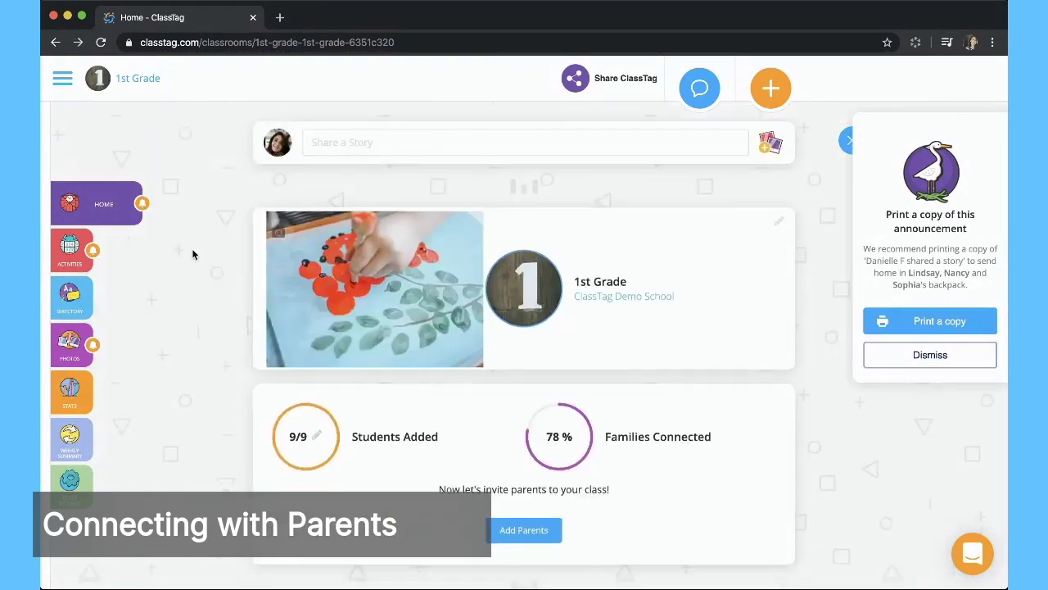
Find the "History Video" announcement in the class feed, expand its full content and play the embedded video
scroll(194, 255, down, 1)
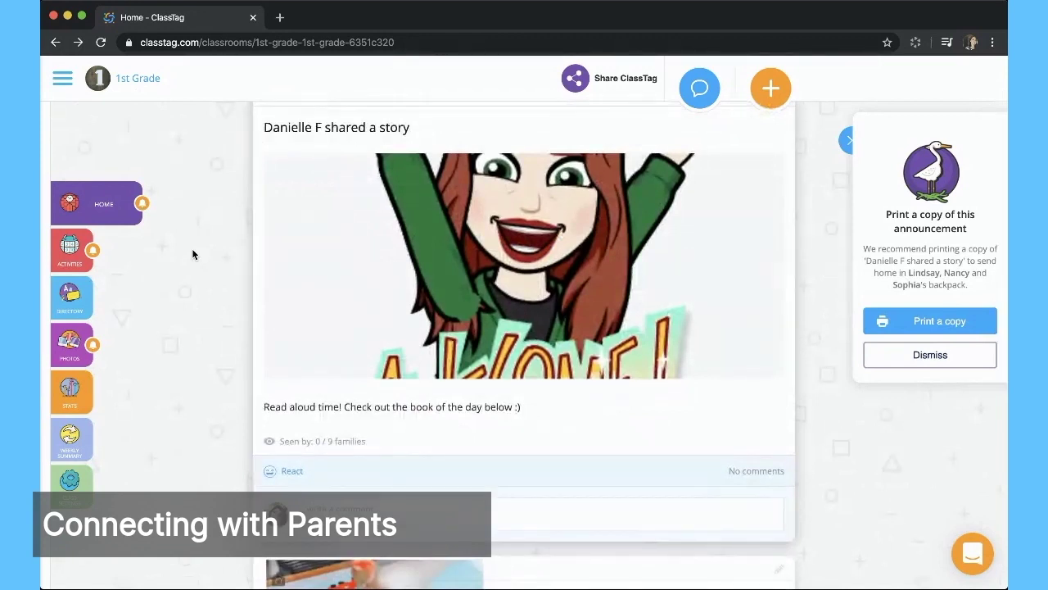
scroll(193, 255, down, 3)
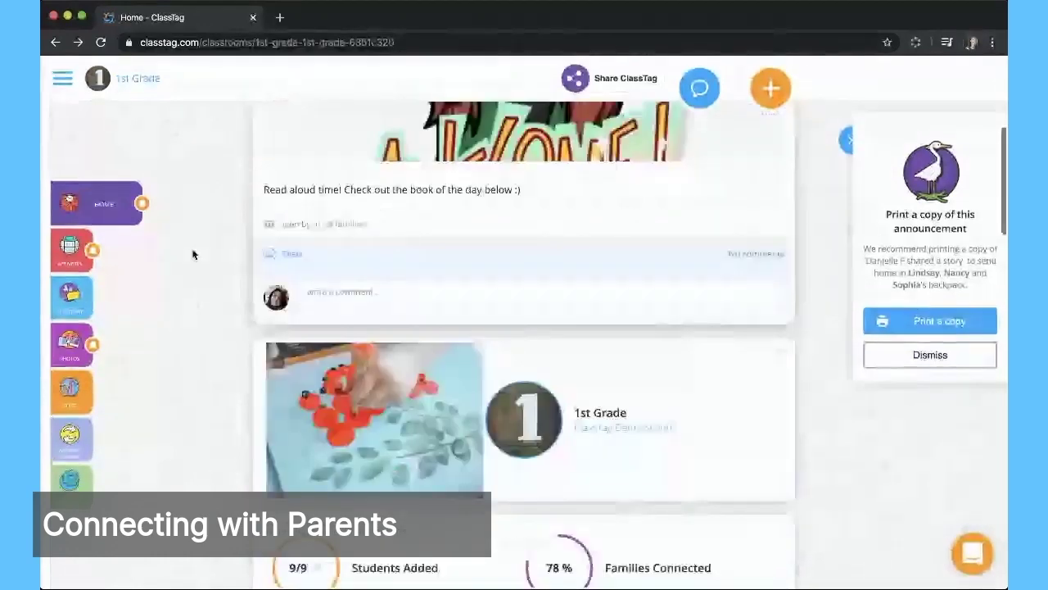
scroll(194, 254, down, 5)
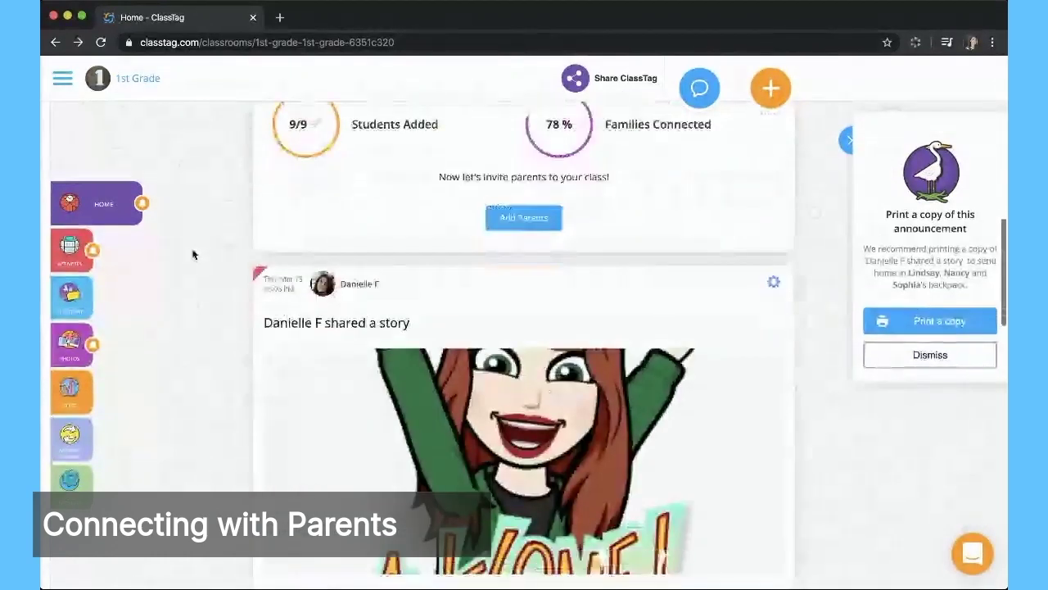
scroll(193, 254, down, 5)
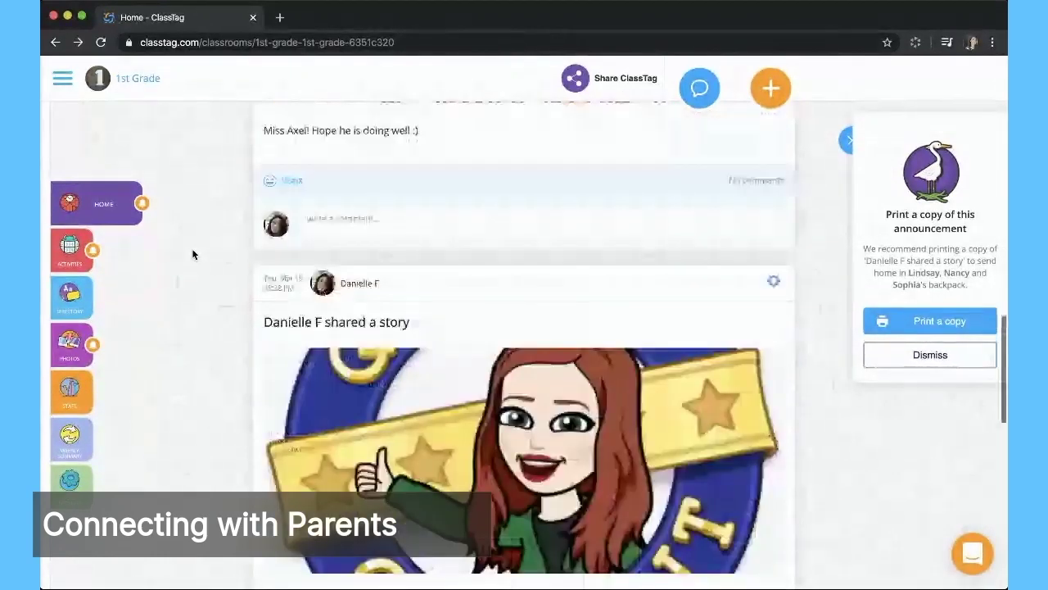
scroll(194, 255, down, 6)
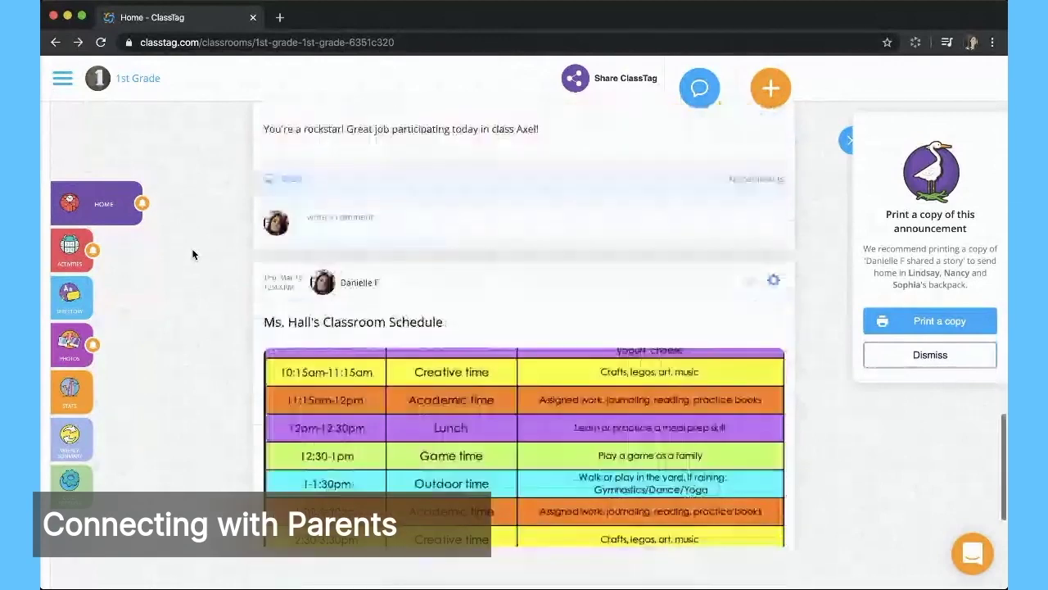
scroll(194, 254, down, 3)
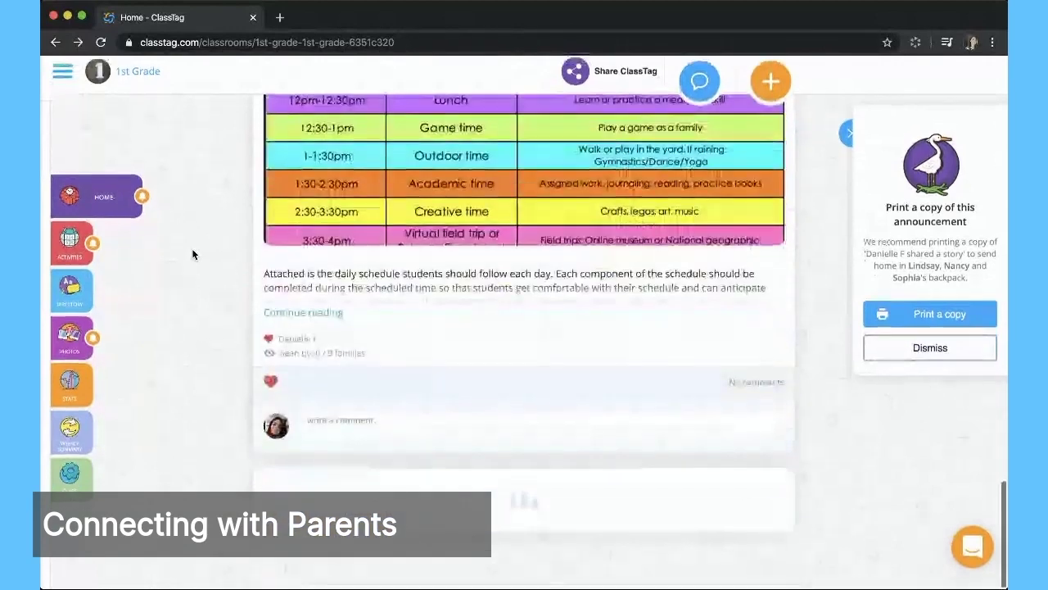
scroll(193, 254, down, 6)
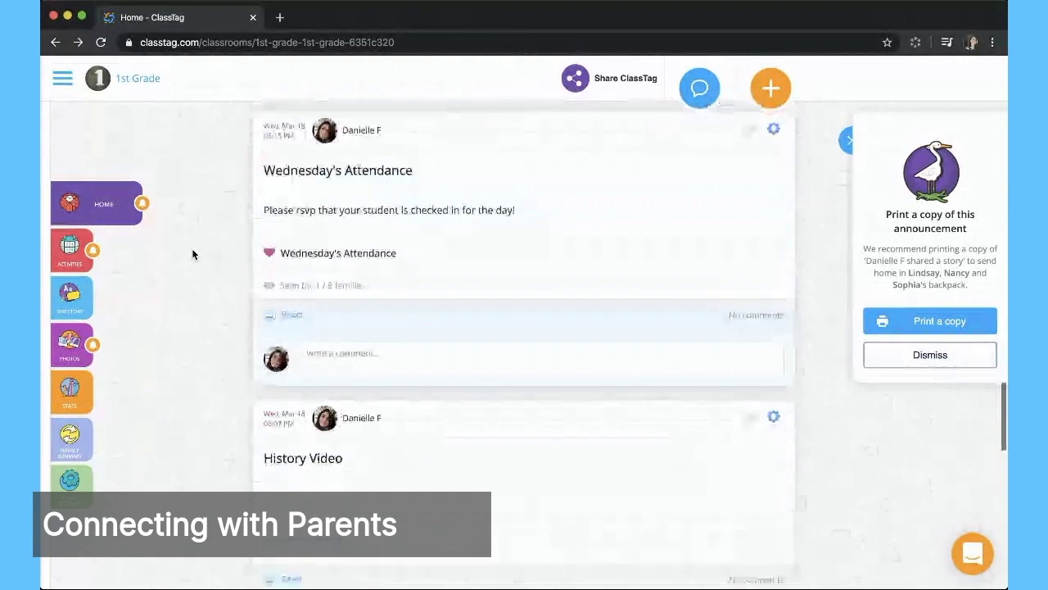
scroll(193, 254, down, 3)
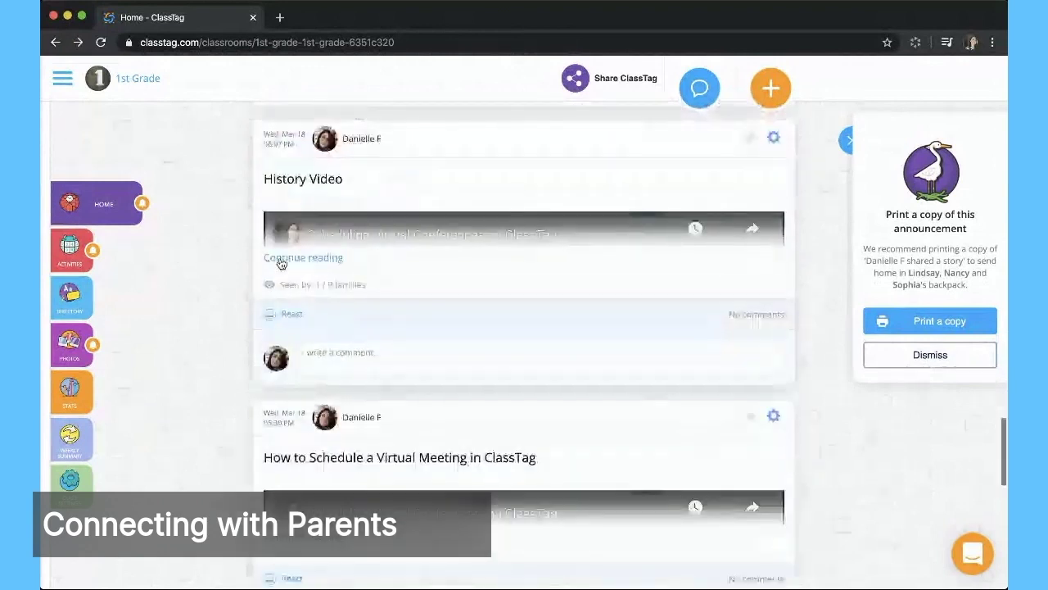
click(281, 261)
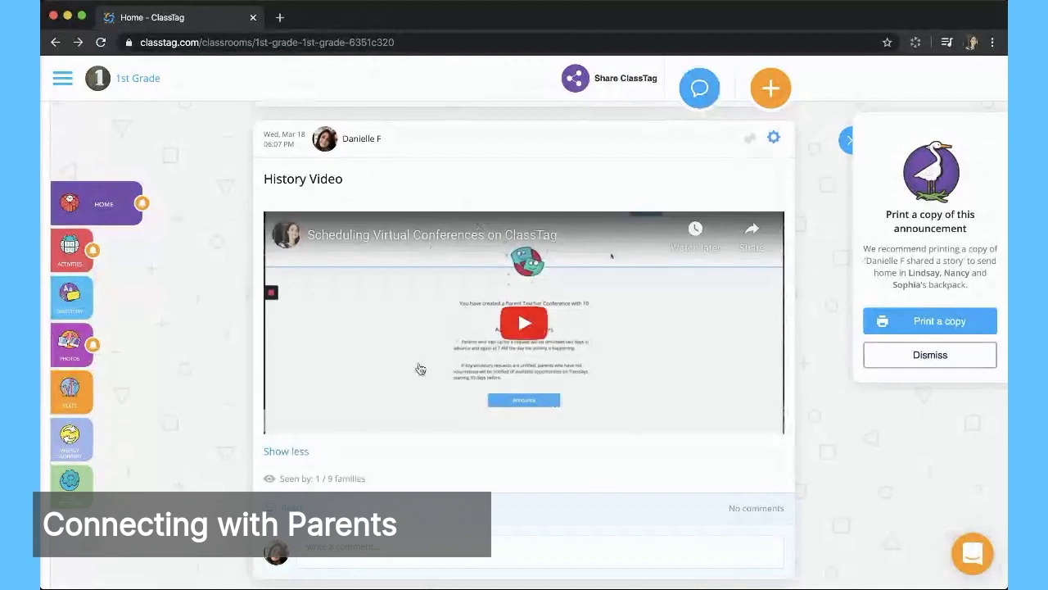
click(521, 324)
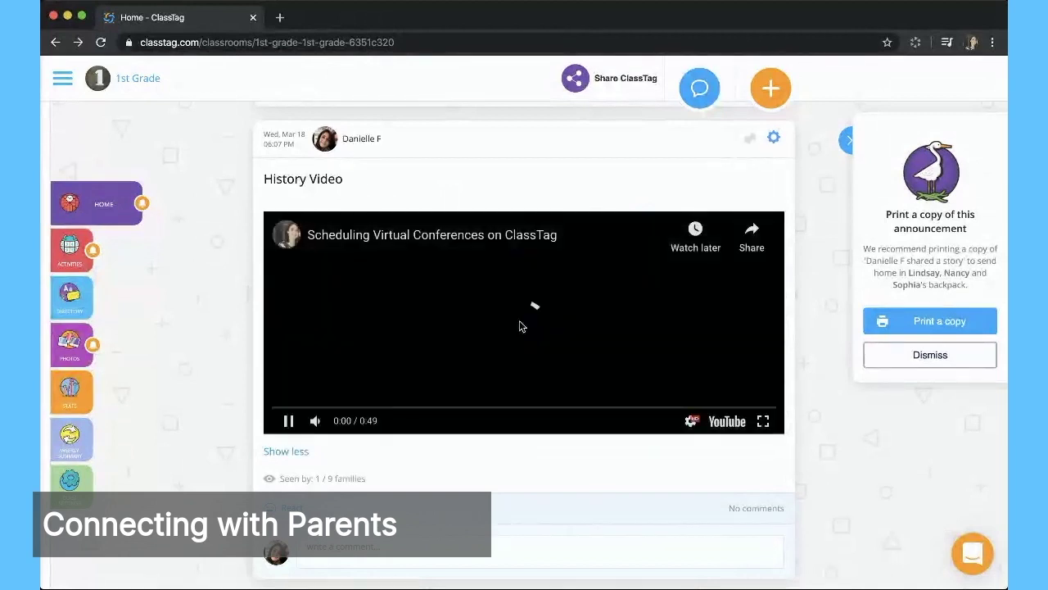